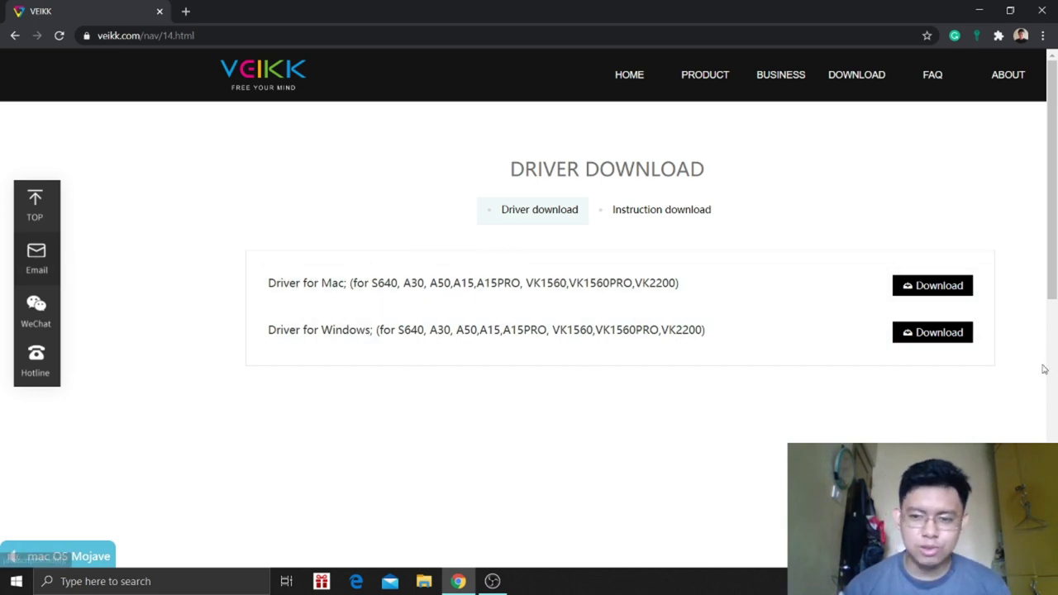
- Download the Windows driver from the VEIKK driver download page
click(950, 342)
scroll(950, 342, down, 1)
scroll(176, 506, up, 1)
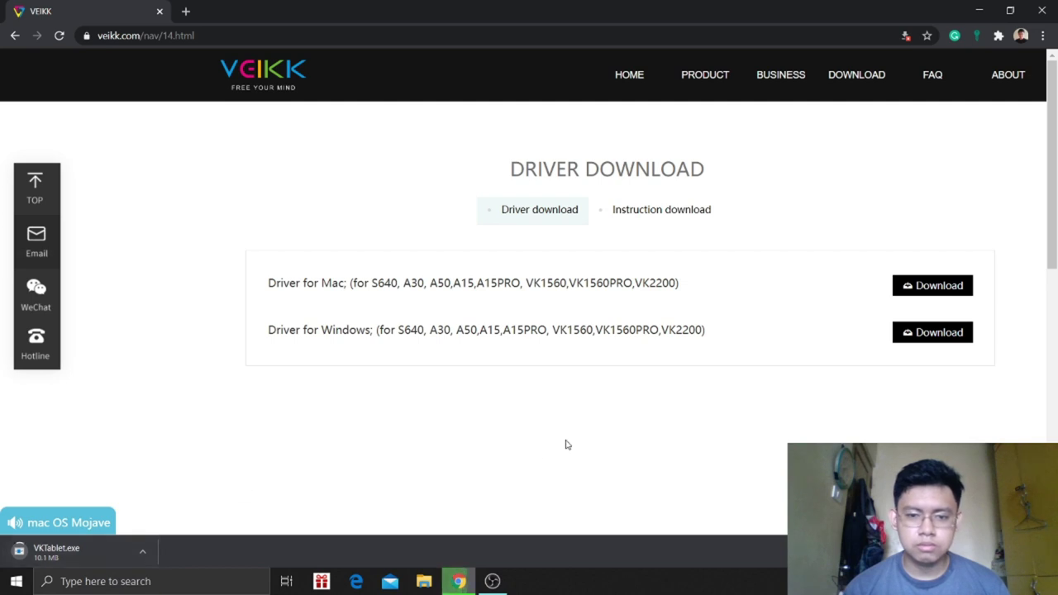
- Open the instruction downloads page in a new browser tab and download the A30 Instruction manual
mouse_move(856, 74)
right_click(855, 147)
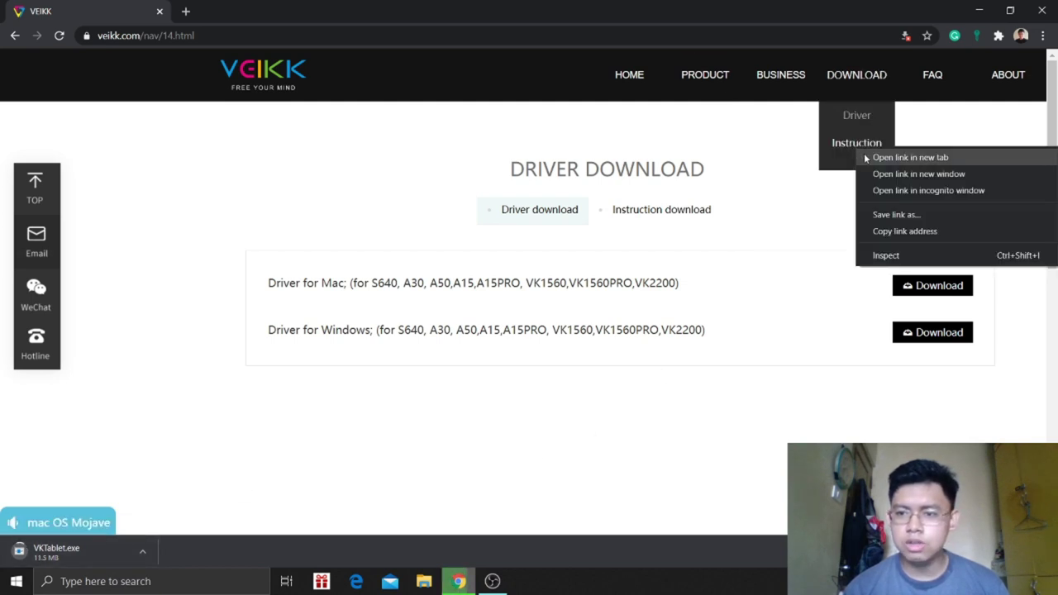
click(864, 157)
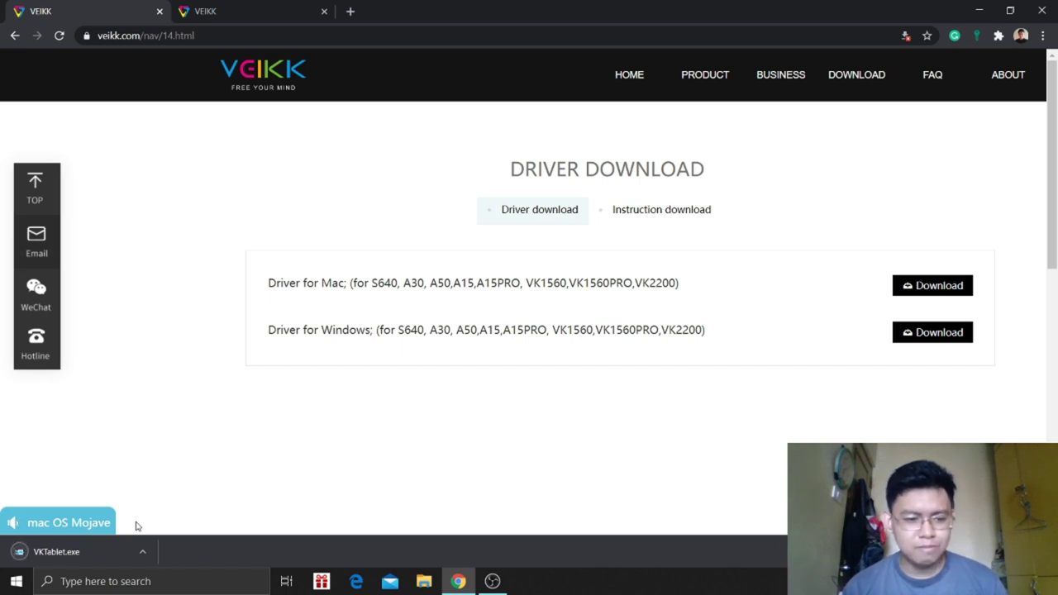
click(245, 7)
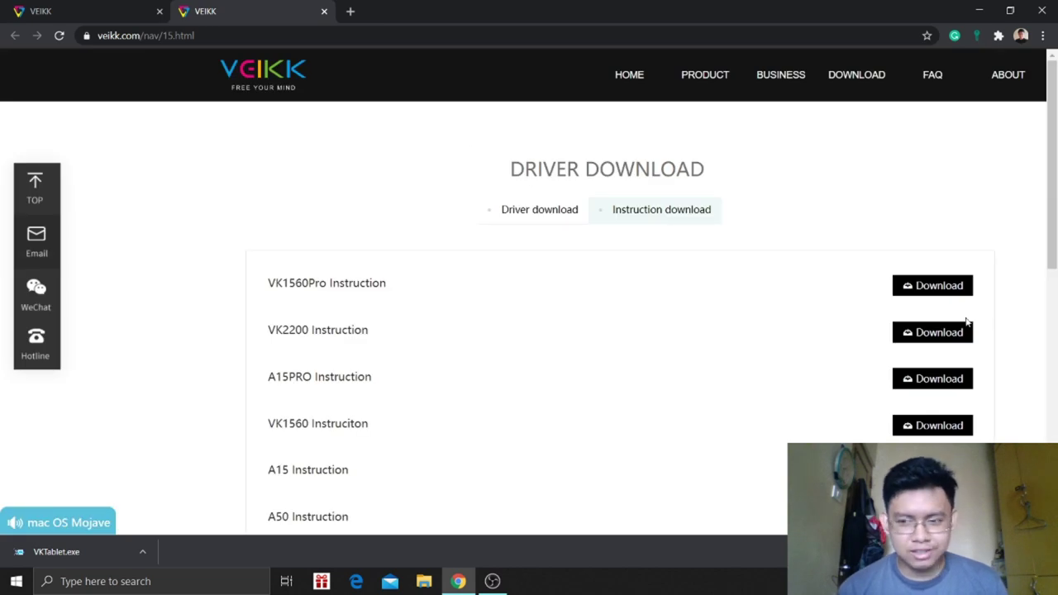
scroll(578, 289, down, 1)
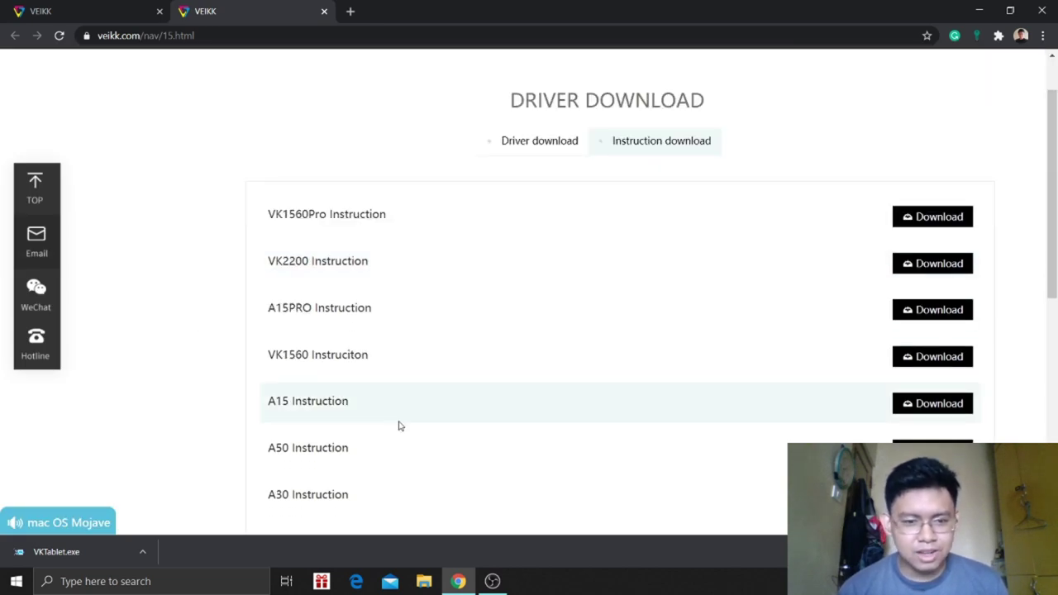
scroll(397, 414, down, 1)
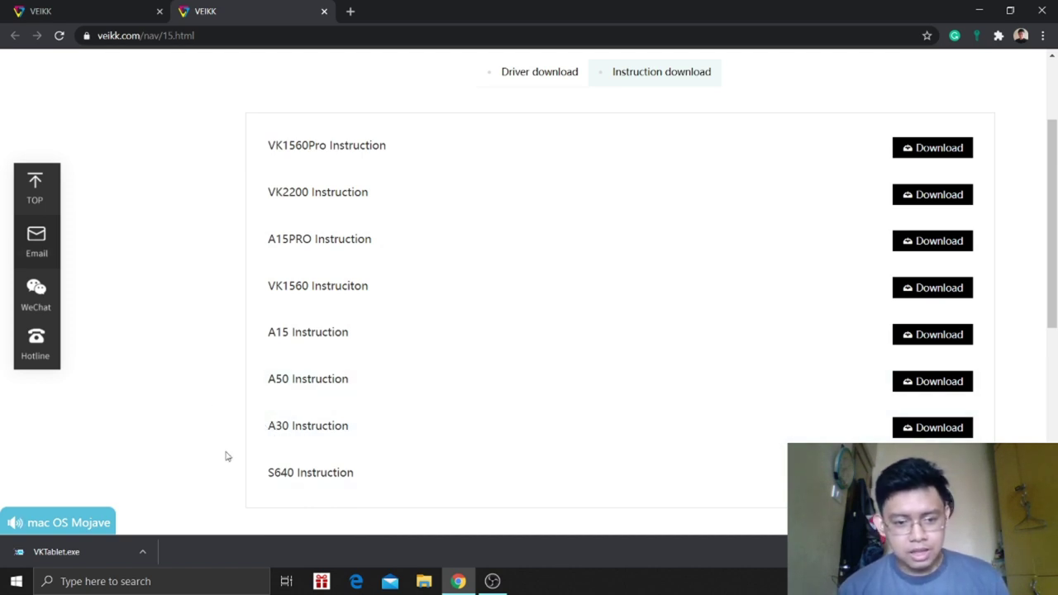
click(901, 436)
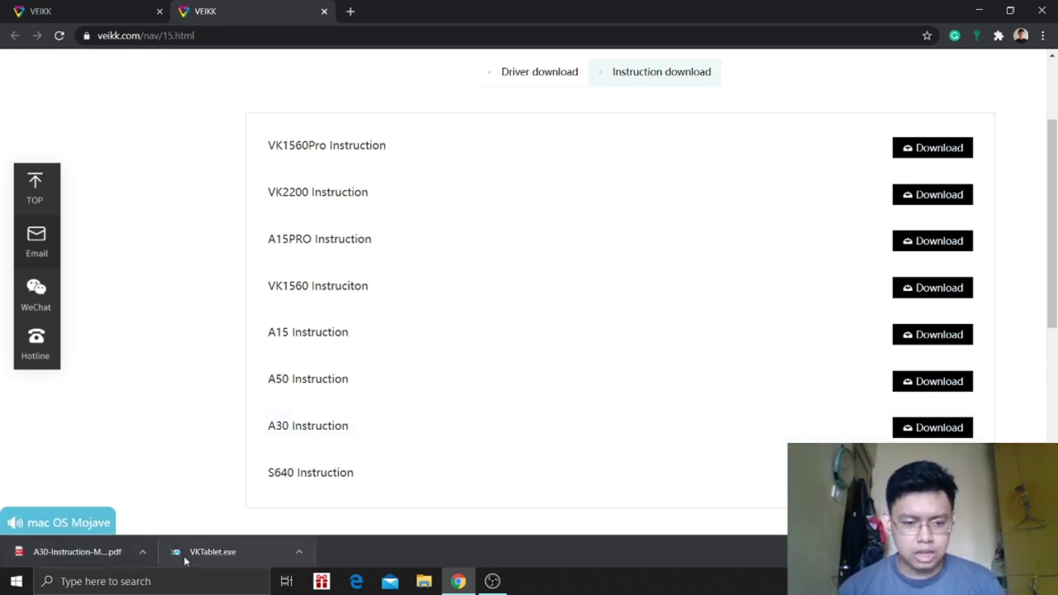
- Run the downloaded VKTablet.exe, install the tablet driver along with the Veikk device software, and complete the setup
click(215, 556)
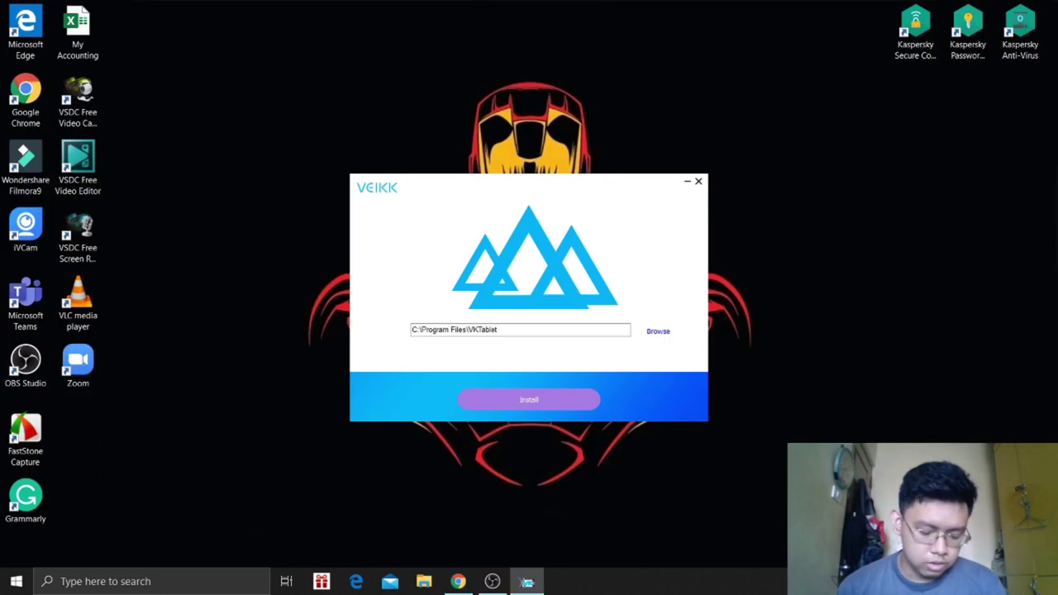
click(581, 405)
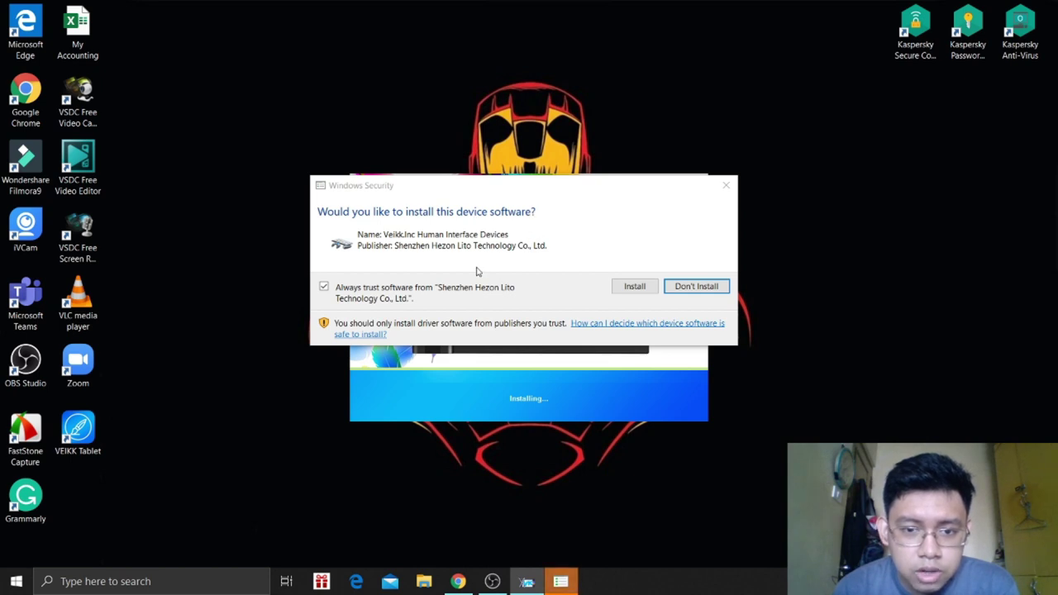
click(634, 287)
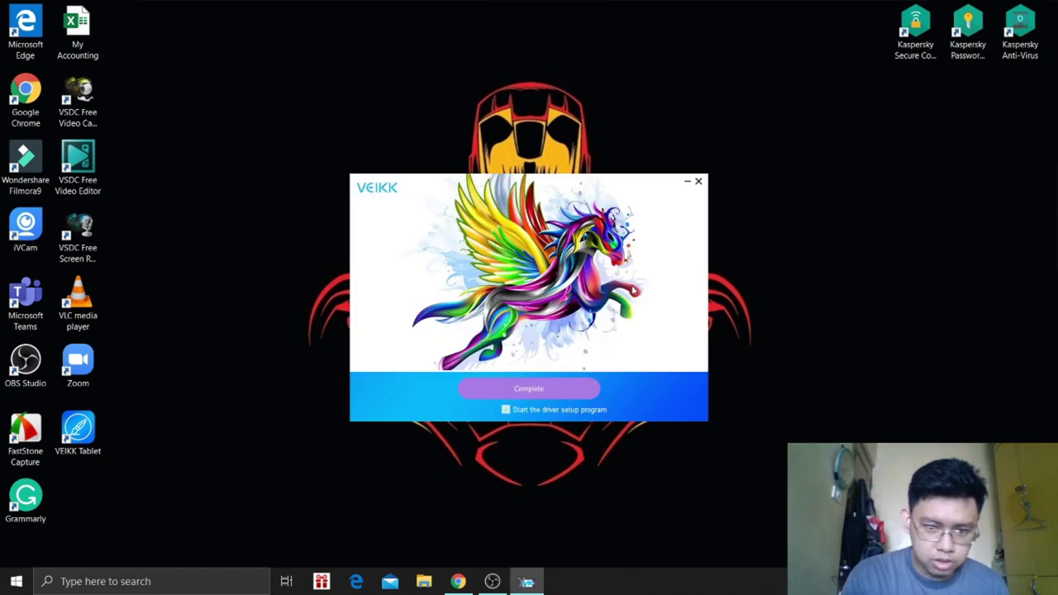
click(584, 390)
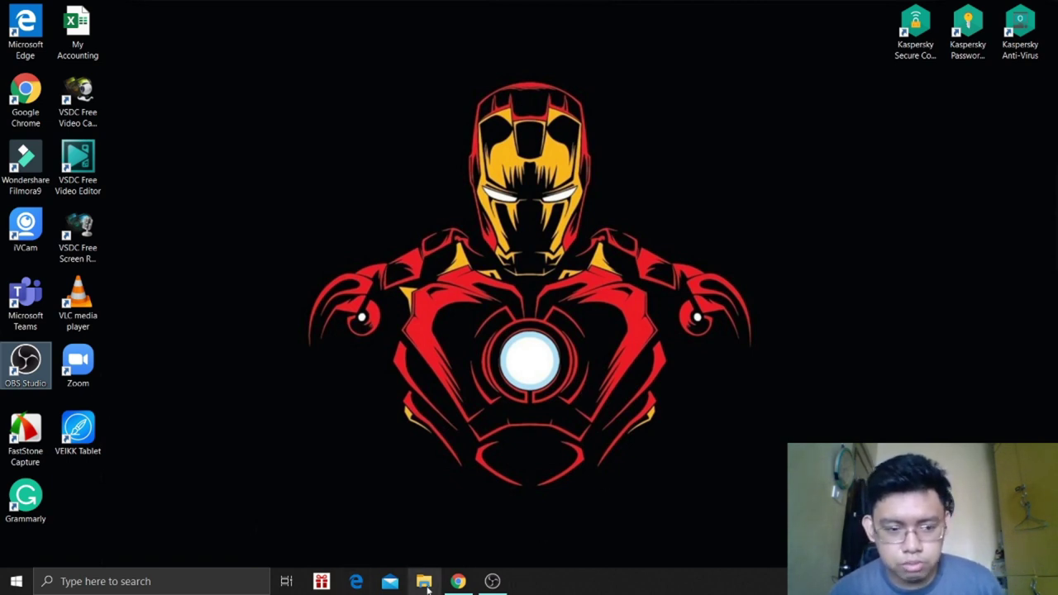
mouse_move(492, 581)
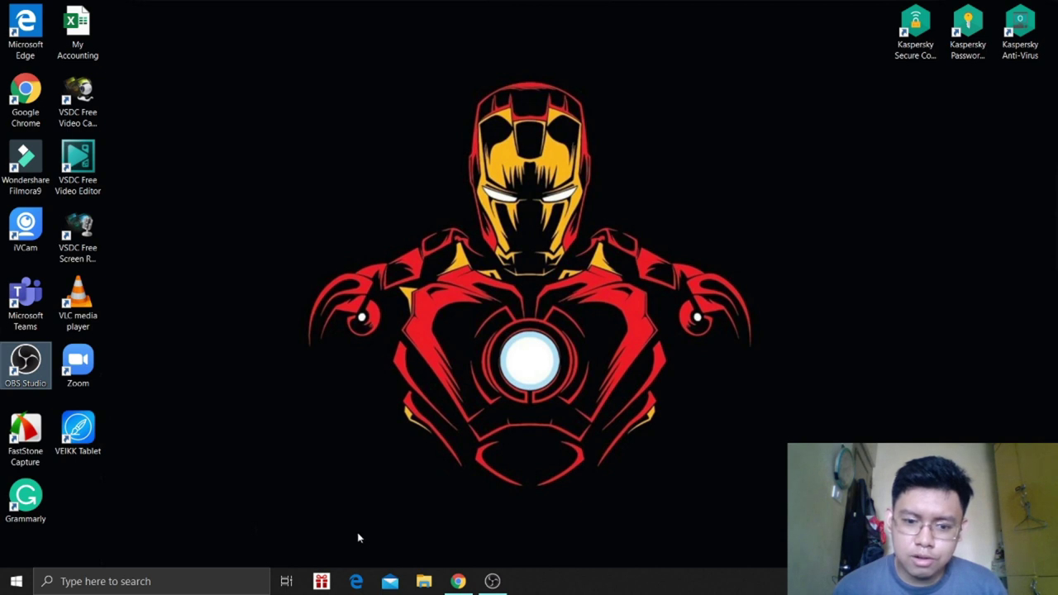
click(492, 581)
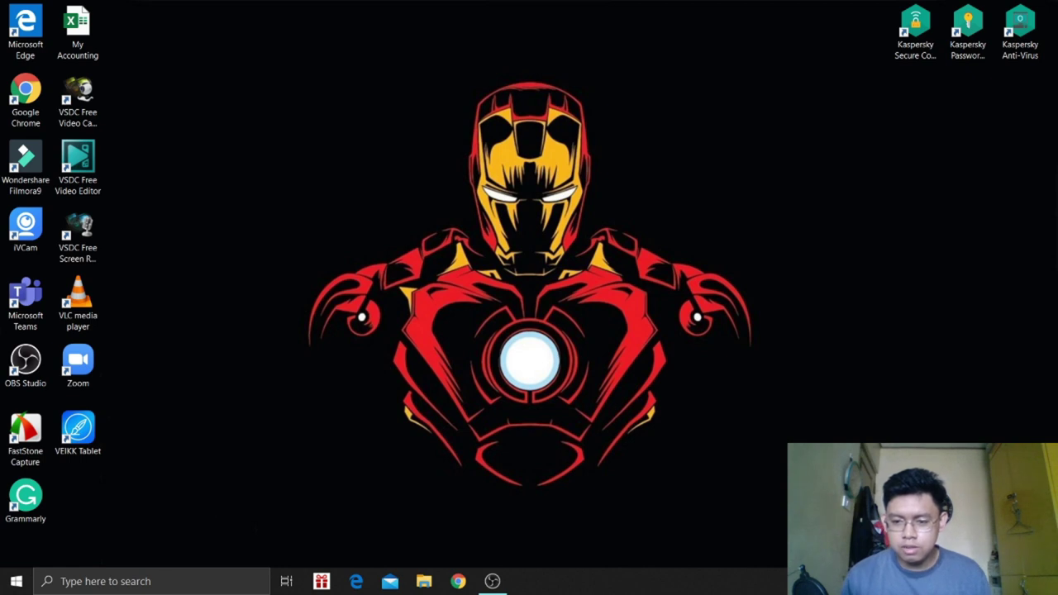
- Open the VEIKK Tablet settings and set the A30 tablet's mapping to Right-hand Mode
double_click(75, 440)
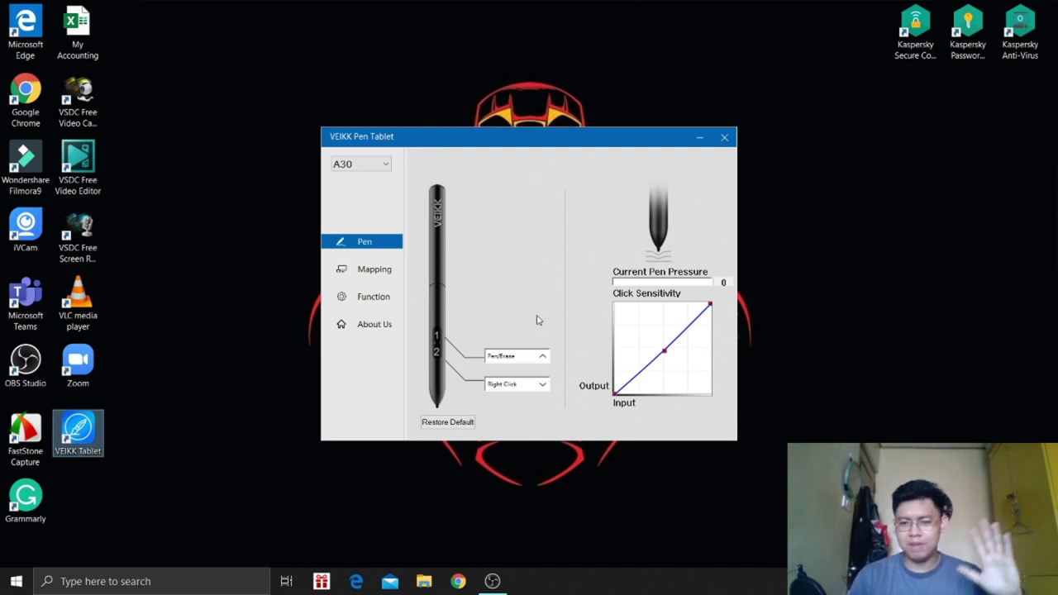
click(534, 345)
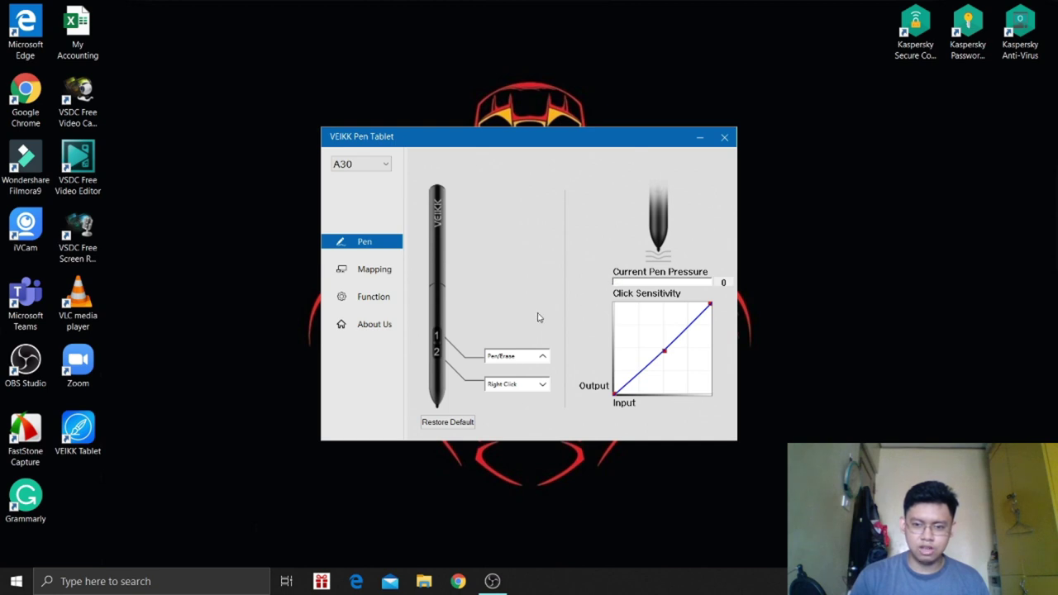
click(577, 293)
click(635, 279)
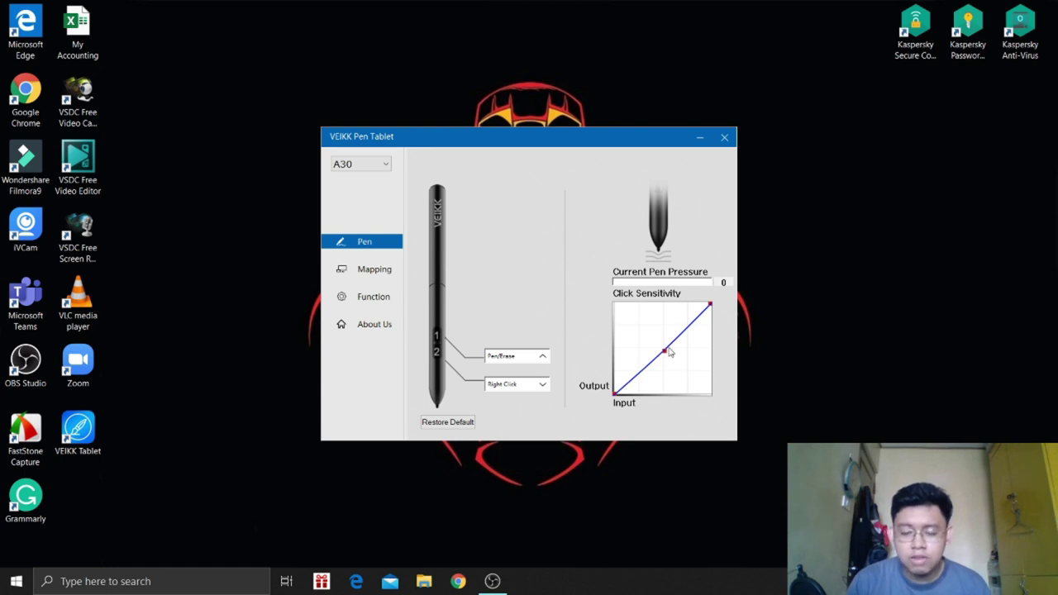
click(374, 269)
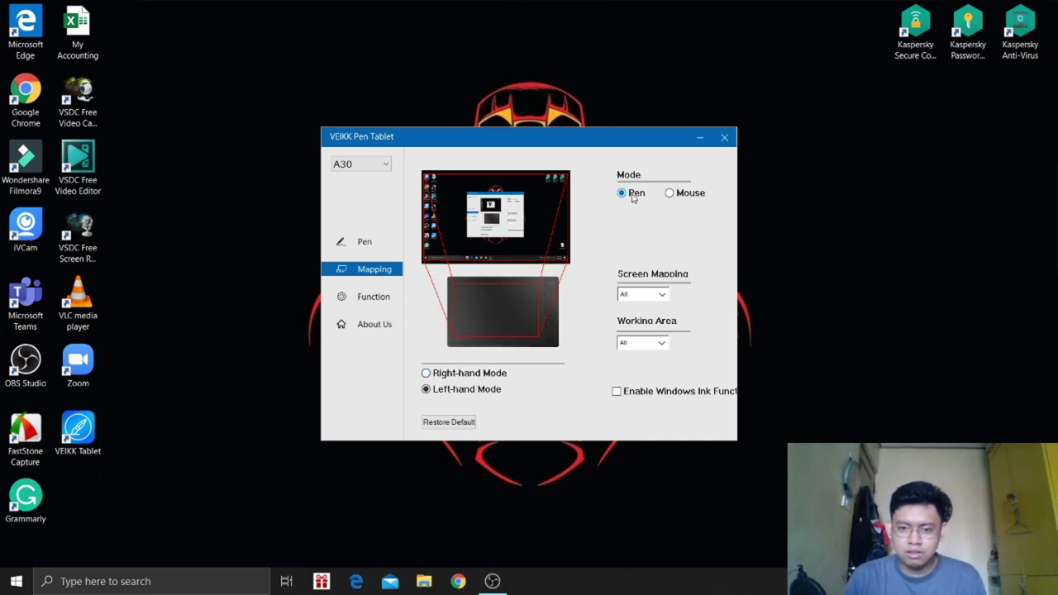
click(426, 372)
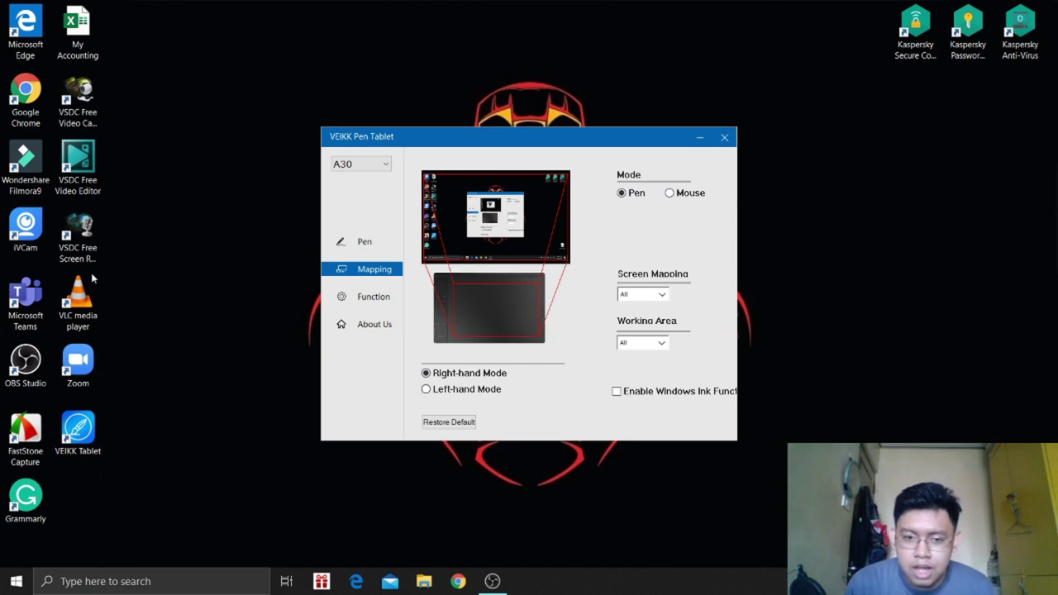
- Examine the tablet's K1 to K4 hotkey assignments and the function types that can be assigned to K1
click(354, 297)
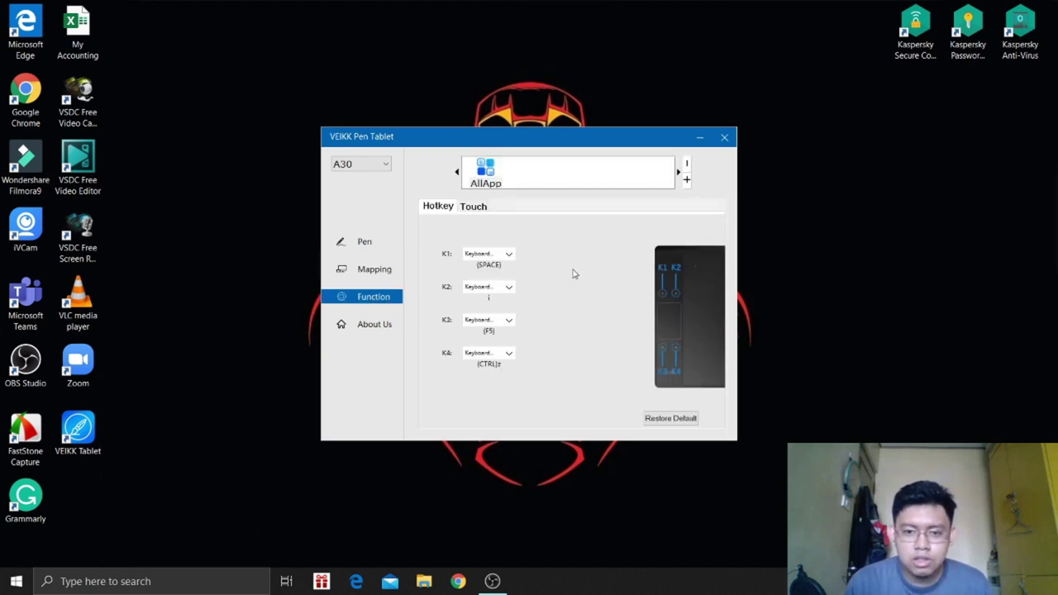
click(509, 256)
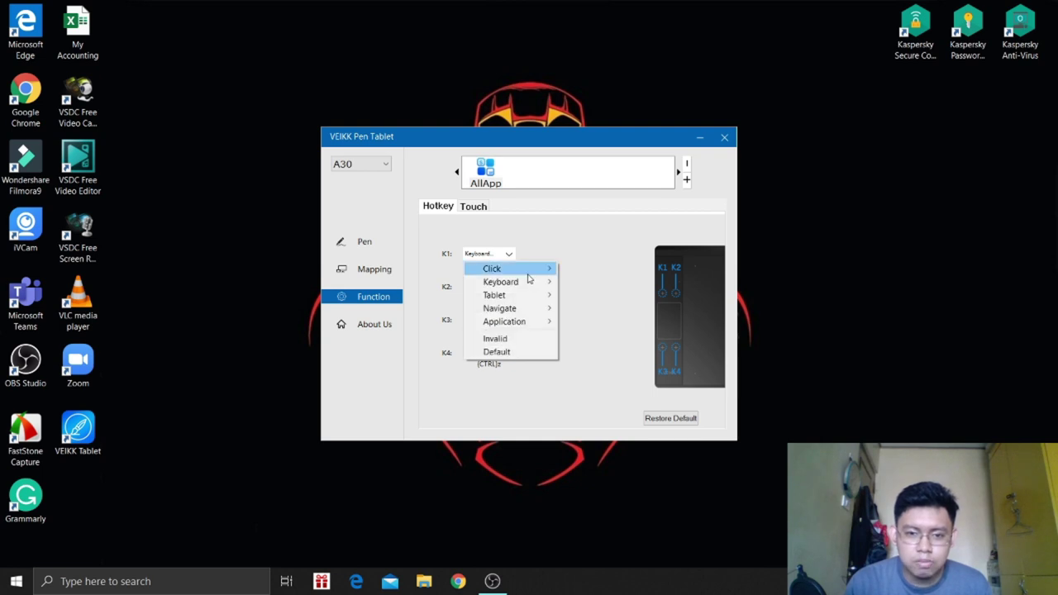
mouse_move(527, 274)
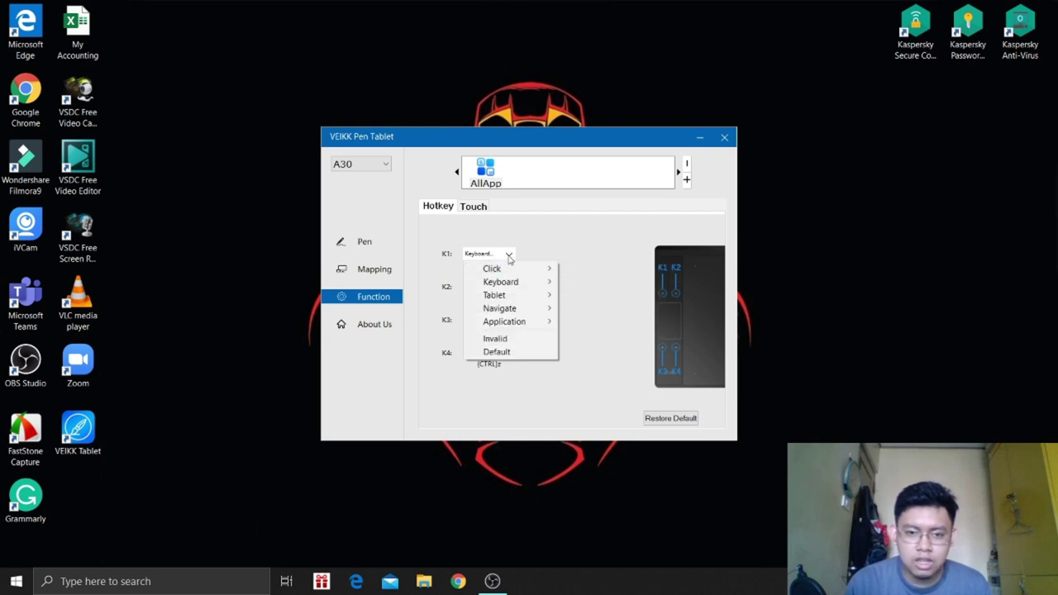
click(604, 237)
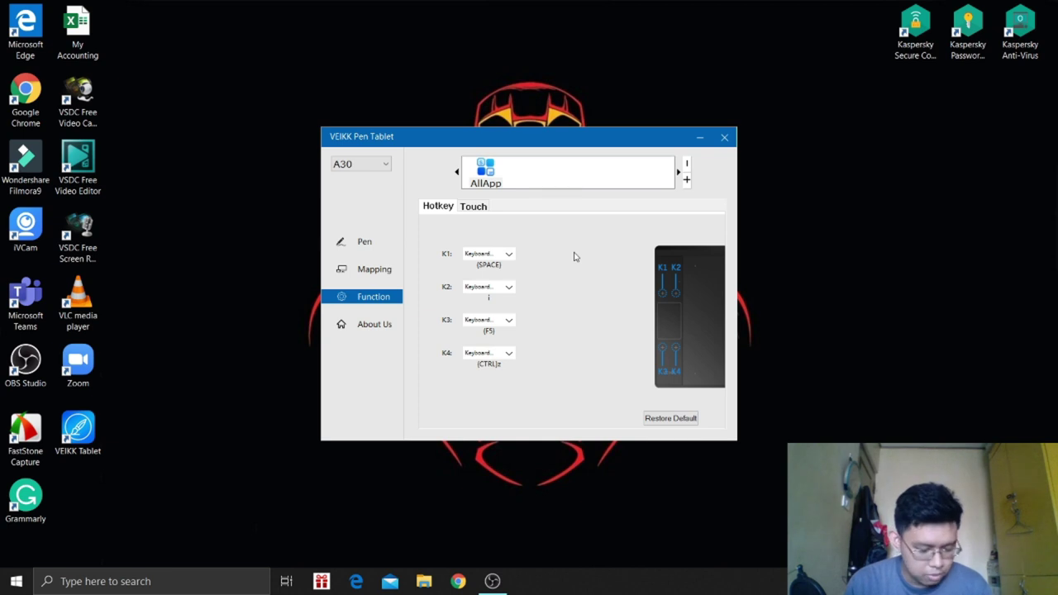
click(510, 288)
click(510, 288)
click(510, 288)
click(510, 288)
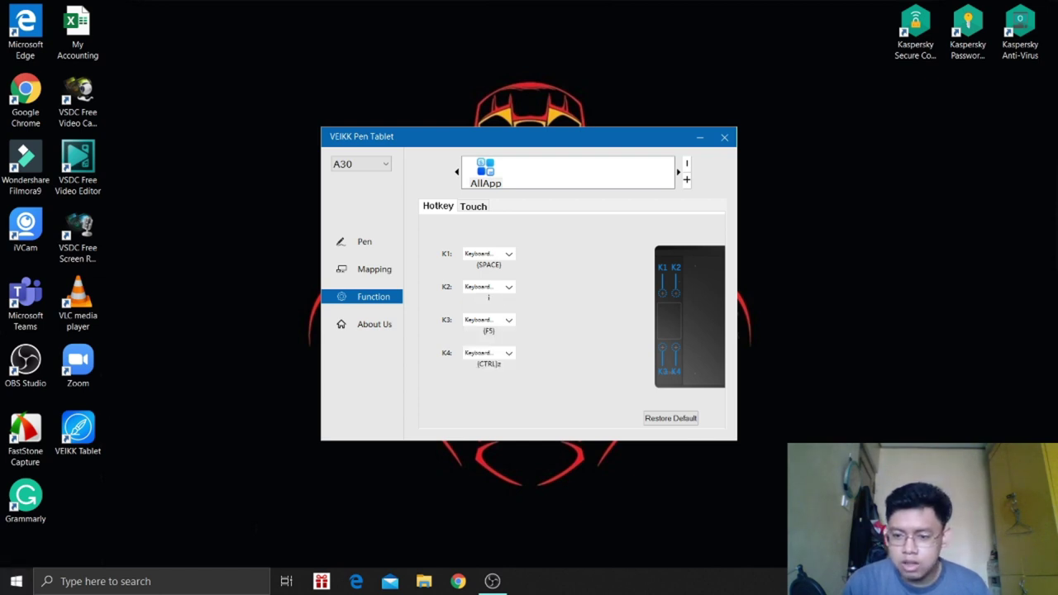
- Sketch a spiky-haired figure surrounded by a jagged aura in Paint 3D with the indigo 6px Pencil at 100% opacity
key(super+w)
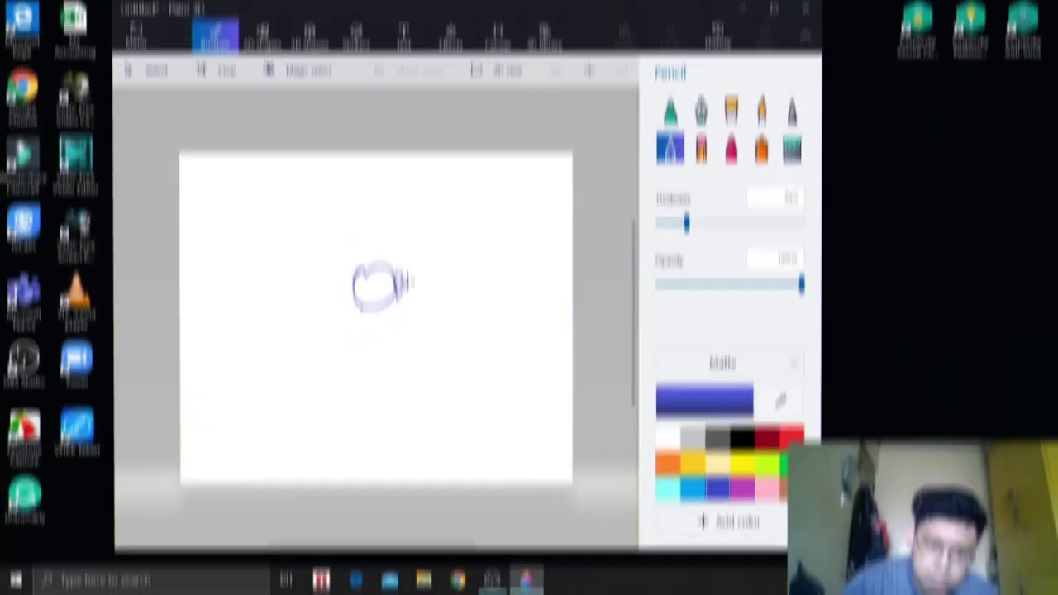
mouse_move(345, 281)
mouse_down()
mouse_move(405, 327)
mouse_move(380, 328)
mouse_move(405, 335)
mouse_move(389, 405)
mouse_move(367, 421)
mouse_move(359, 351)
mouse_move(422, 331)
mouse_move(351, 434)
mouse_up()
key(ctrl+z)
mouse_move(389, 188)
mouse_down()
mouse_move(368, 198)
mouse_move(466, 397)
mouse_move(388, 215)
mouse_up()
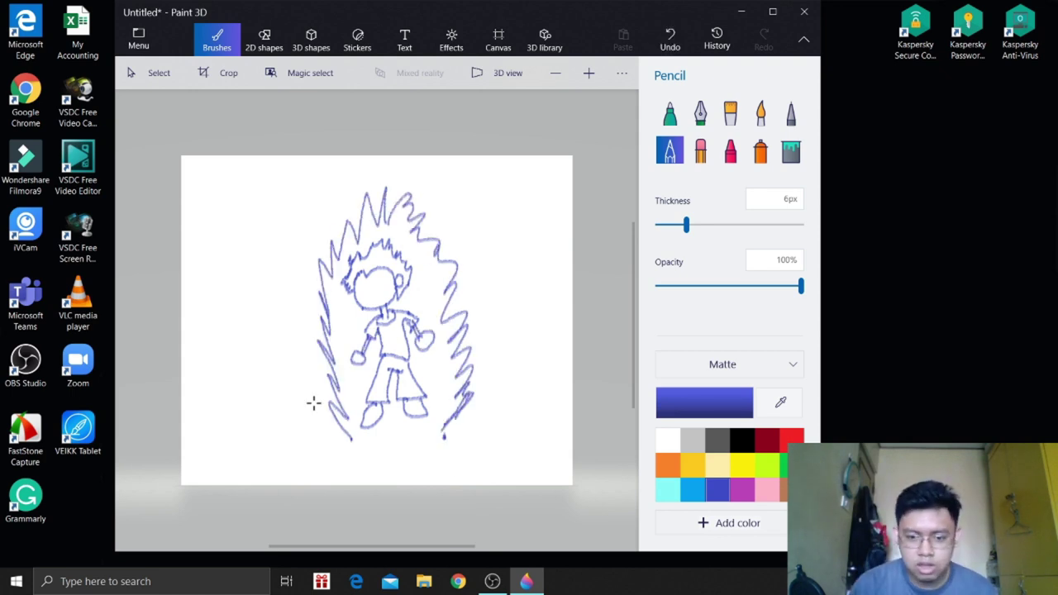
- Maximize the Paint 3D window and draw the eyes, nose and mouth on the figure's face with the Pencil
key(super+Up)
mouse_move(713, 73)
mouse_down()
mouse_move(752, 73)
mouse_move(715, 73)
mouse_up()
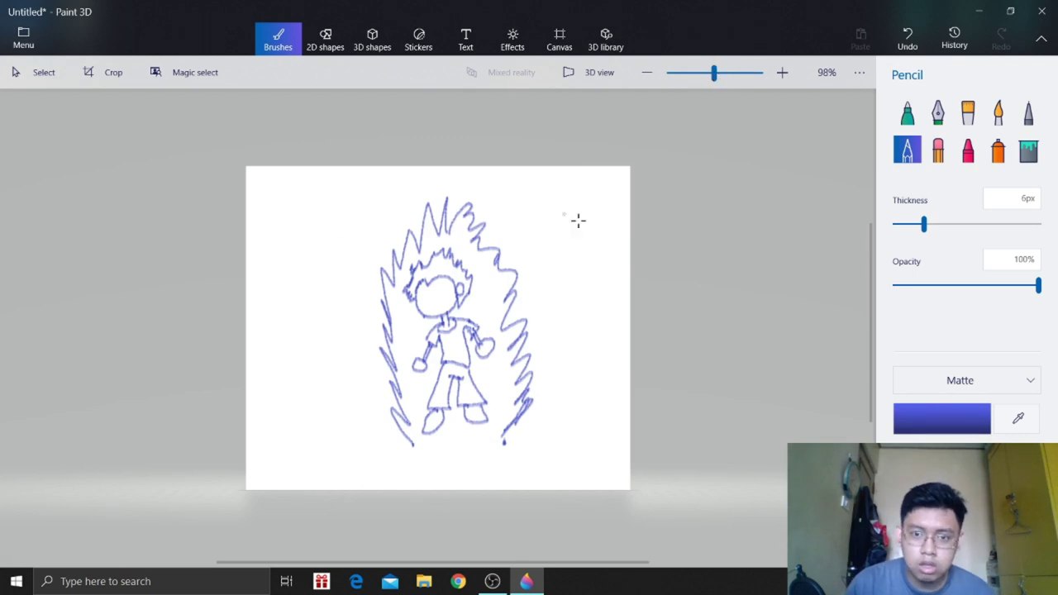
scroll(611, 355, up, 8)
mouse_move(376, 212)
mouse_down()
mouse_move(390, 223)
mouse_move(469, 198)
mouse_up()
drag(419, 225, 418, 248)
drag(431, 257, 470, 240)
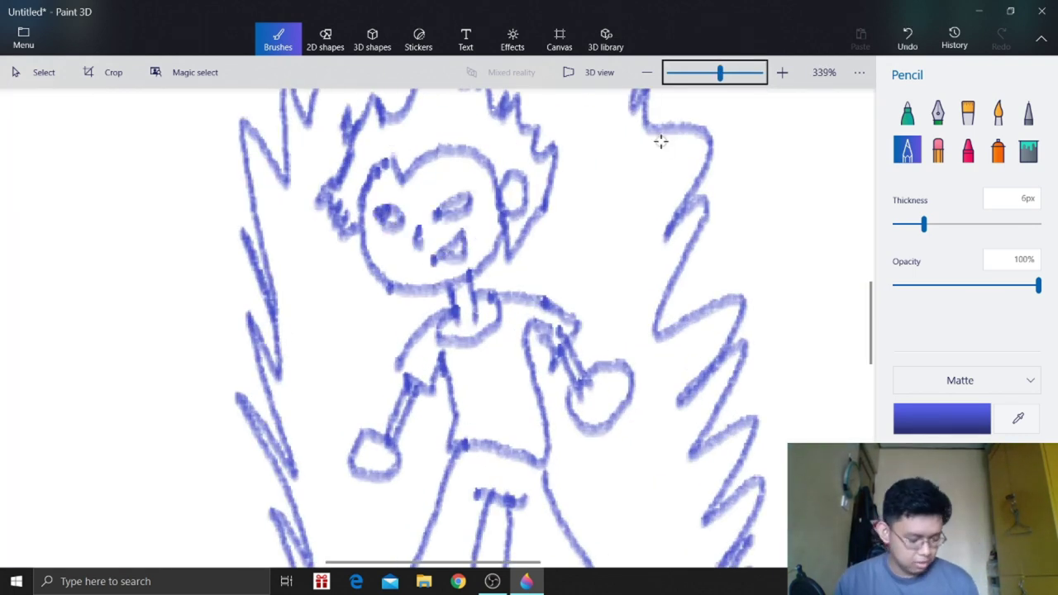
scroll(661, 141, down, 6)
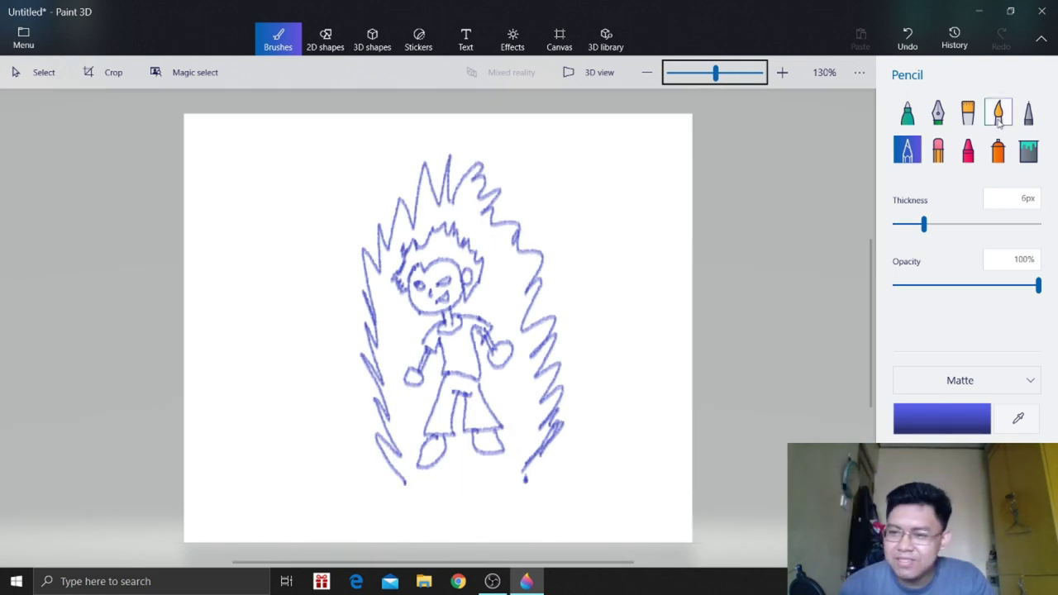
- Try the Marker brush on the canvas and undo the stroke
click(906, 111)
scroll(388, 463, left, 1)
key(ctrl+z)
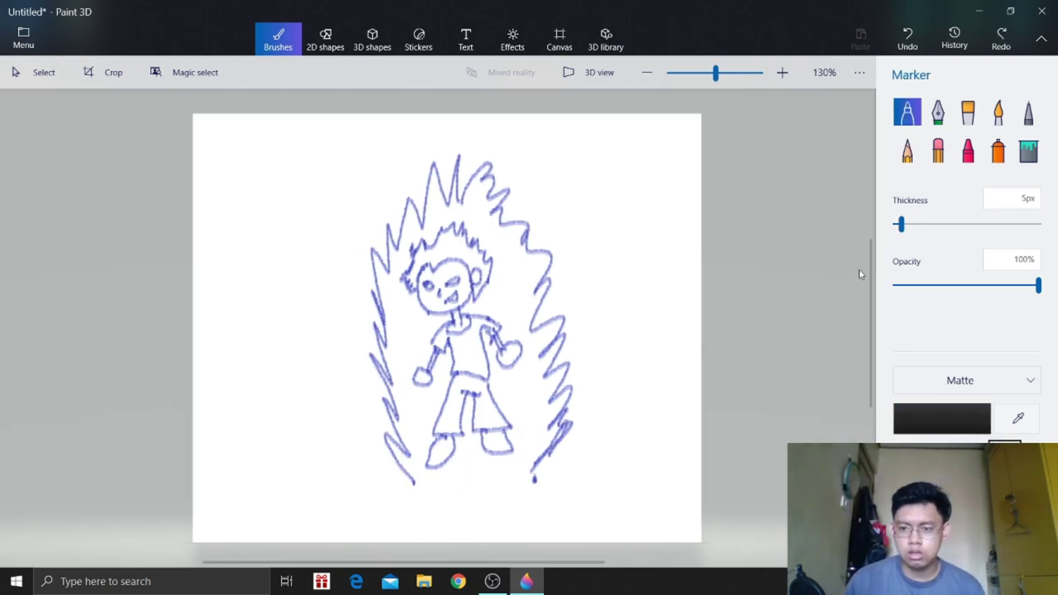
- Switch the drawing tool to the Pixel pen
scroll(473, 285, up, 1)
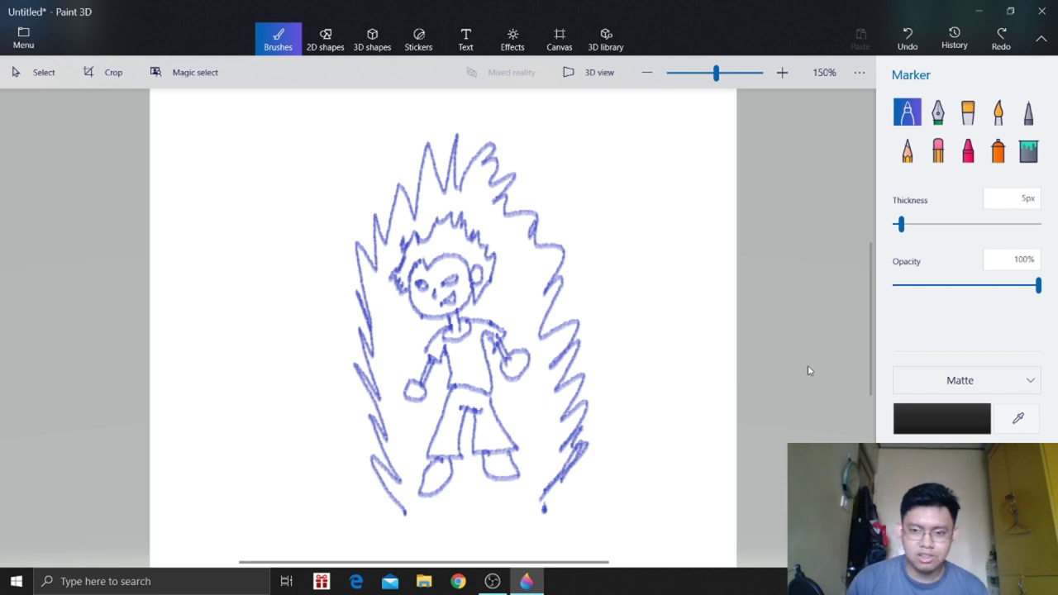
click(782, 72)
click(1028, 112)
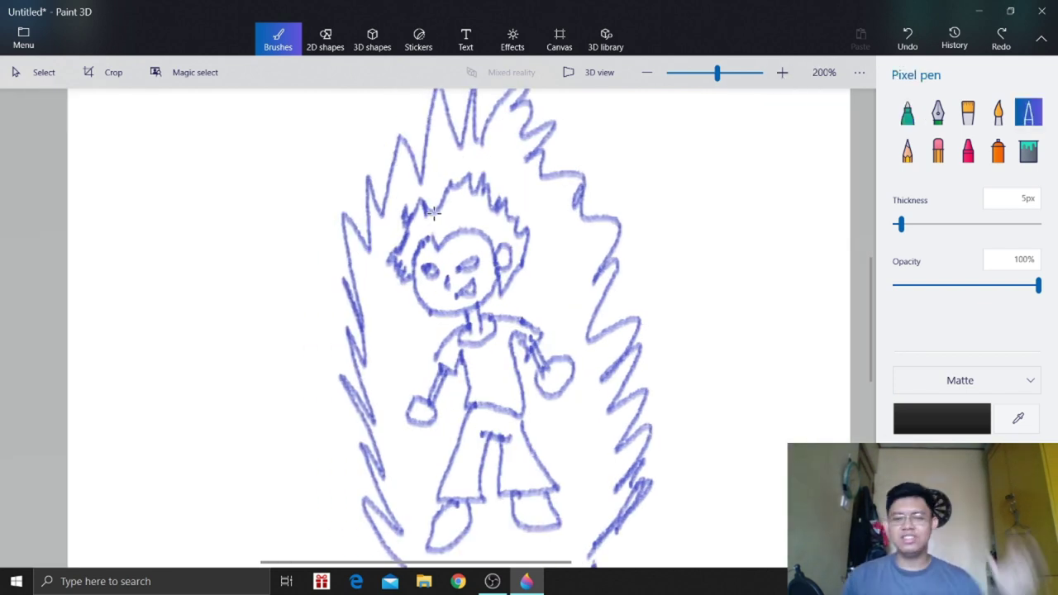